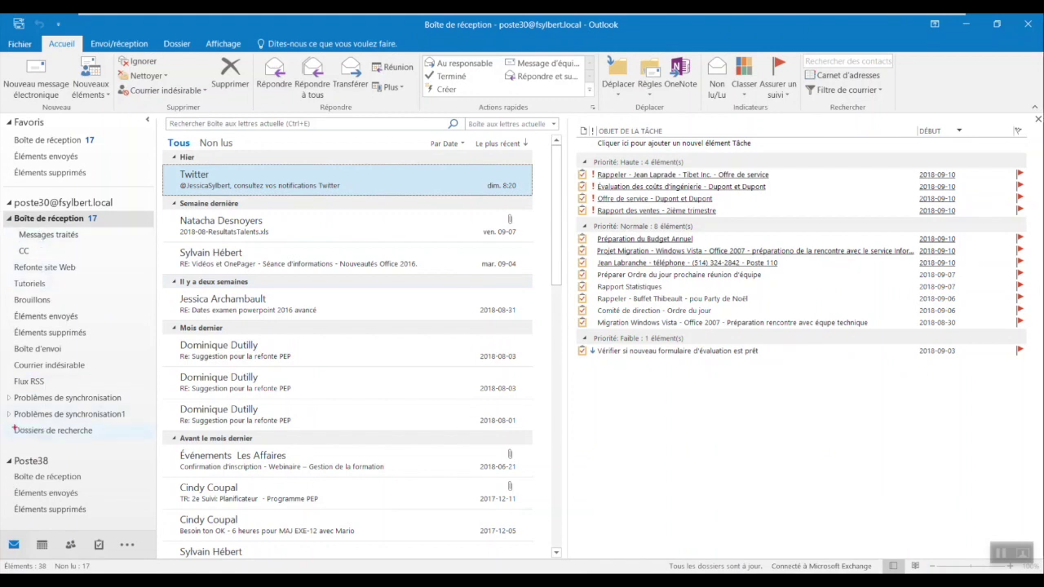
# Start a new search folder in the main mailbox and choose the Courrier volumineux type
pyautogui.moveTo(3, 424)
pyautogui.mouseDown()
pyautogui.moveTo(61, 440)
pyautogui.moveTo(117, 439)
pyautogui.mouseUp()
pyautogui.rightClick(71, 435)
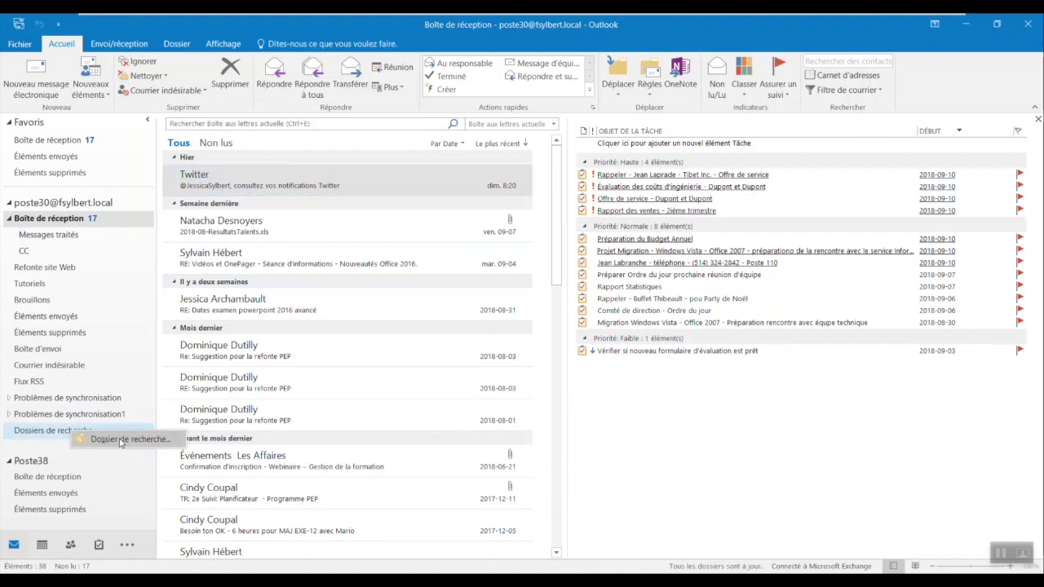
pyautogui.click(121, 440)
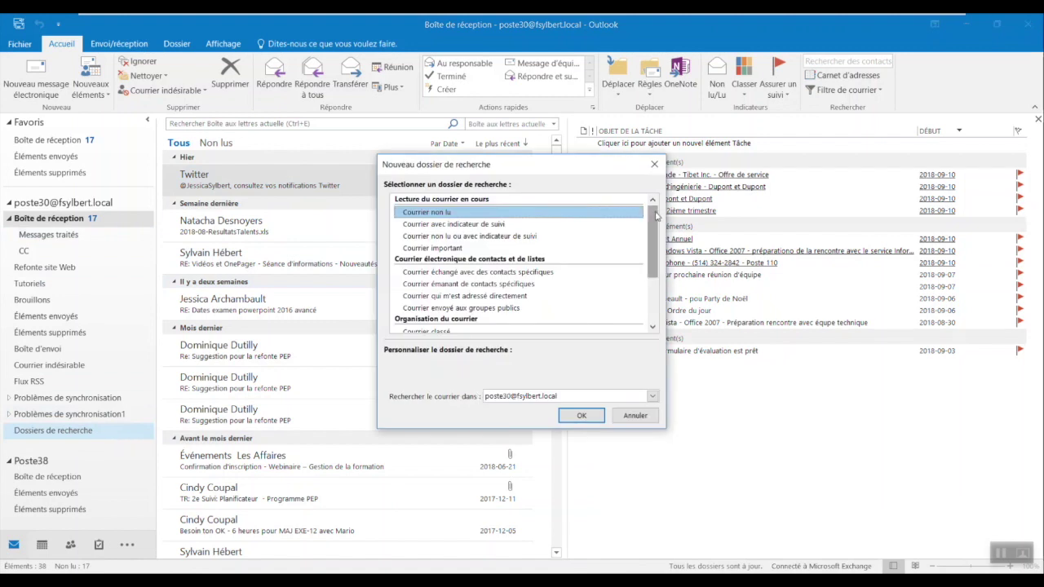
pyautogui.moveTo(658, 215); pyautogui.dragTo(658, 252)
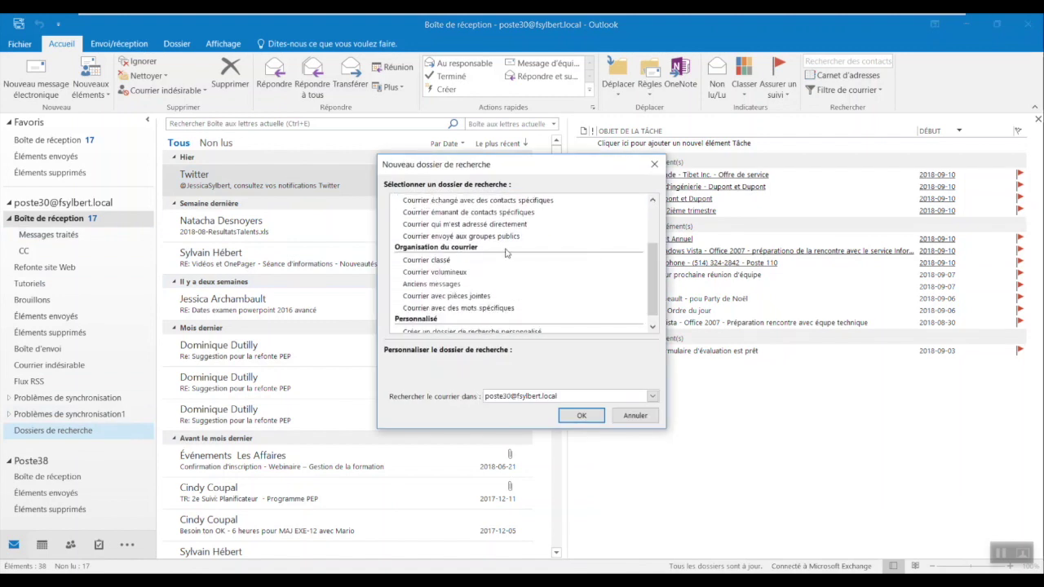
pyautogui.click(446, 274)
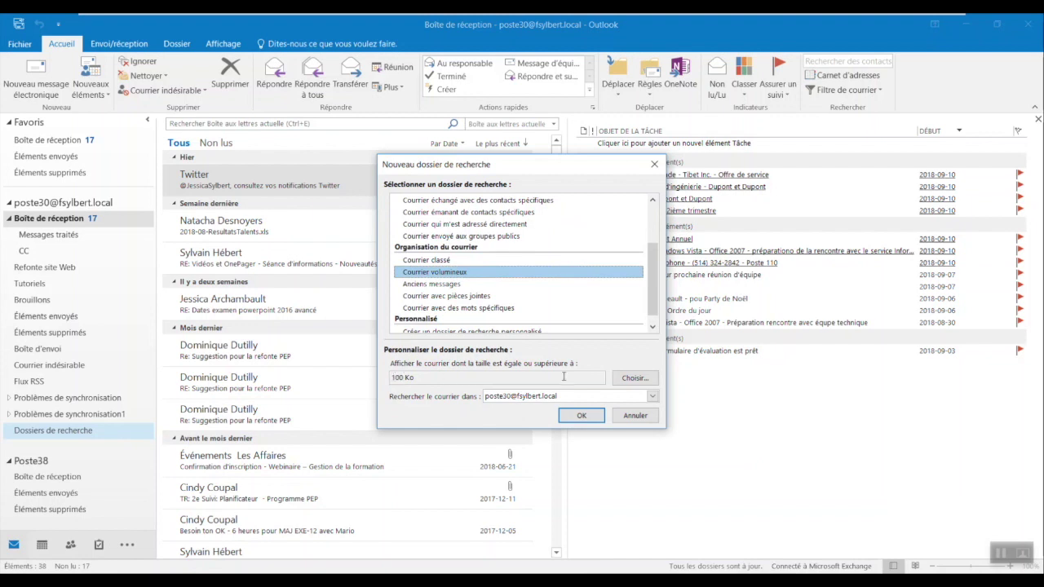
# Set the search folder's minimum message size to 1000 KB and create the folder
pyautogui.click(635, 379)
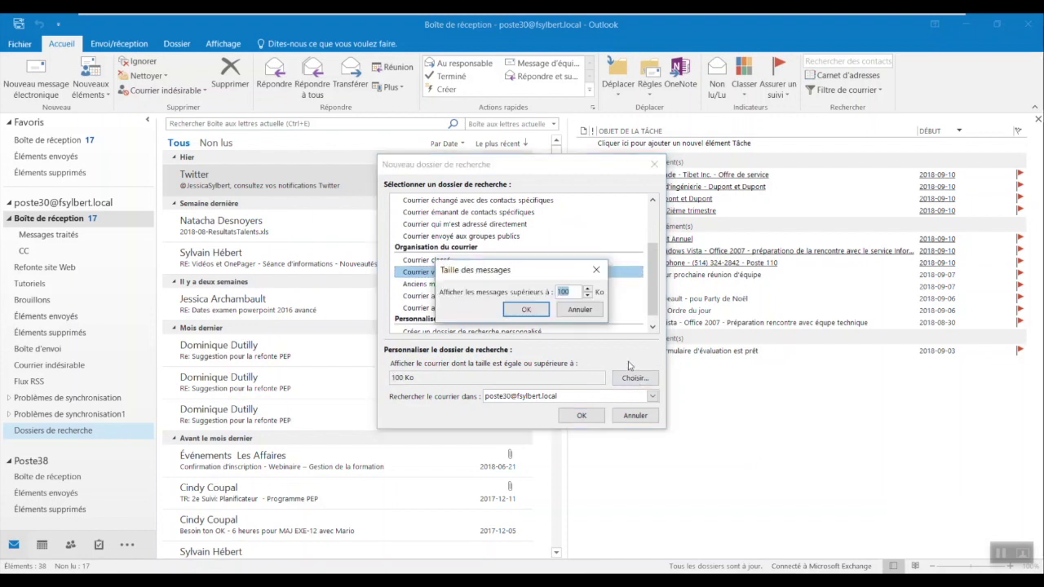
pyautogui.click(576, 311)
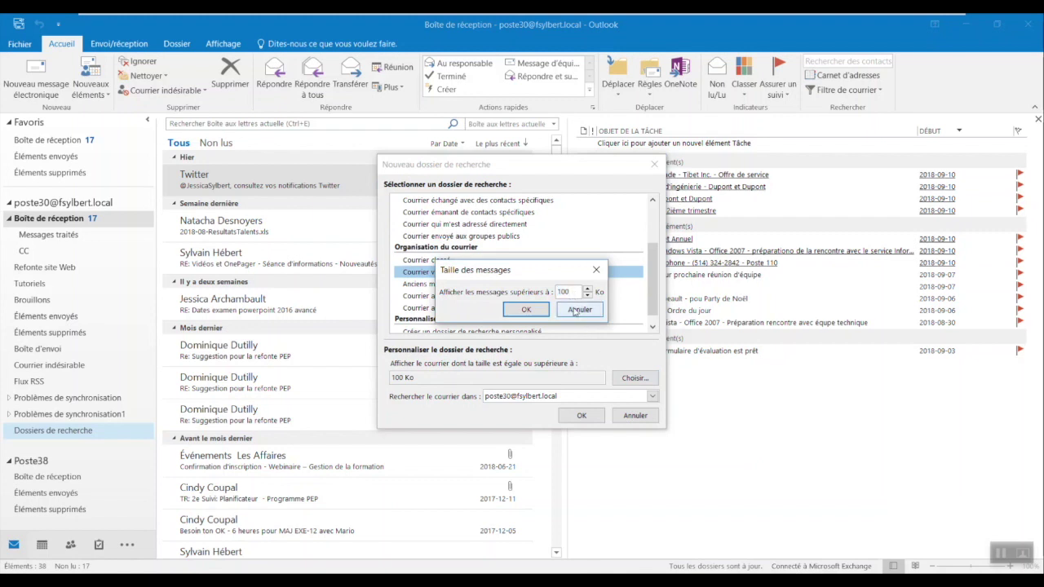
pyautogui.write('0')
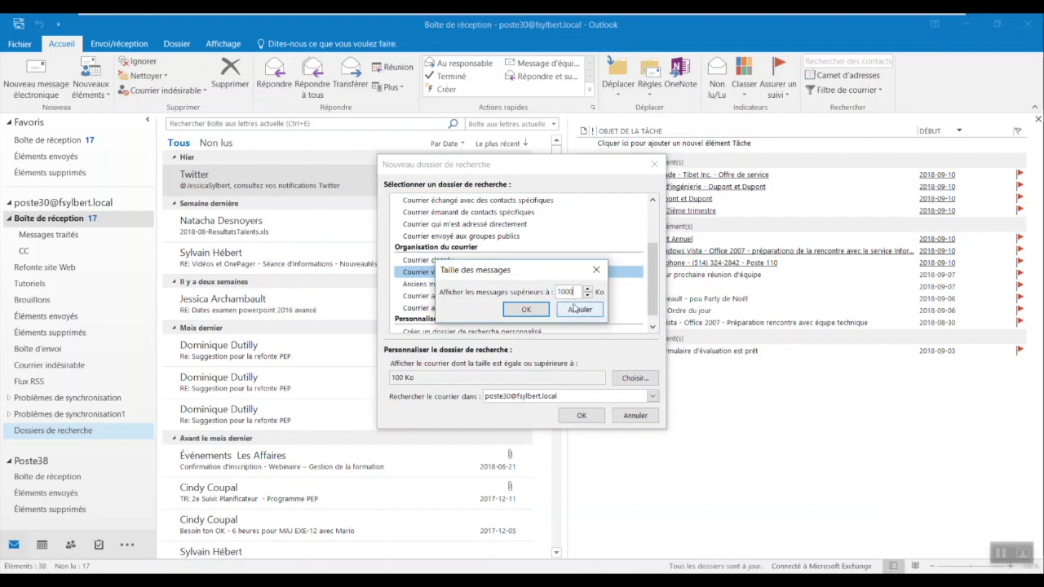
pyautogui.click(527, 310)
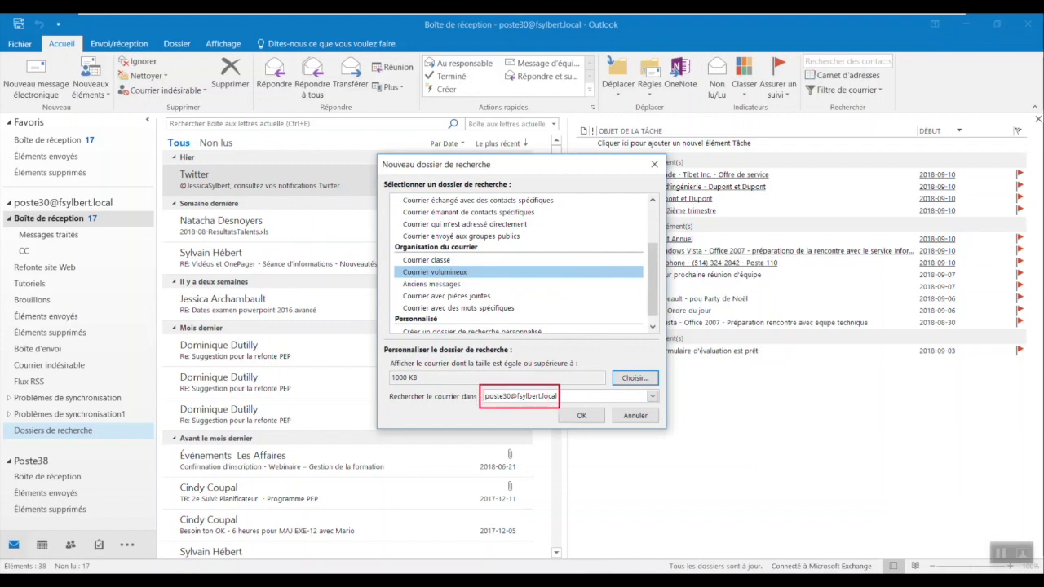
pyautogui.click(578, 417)
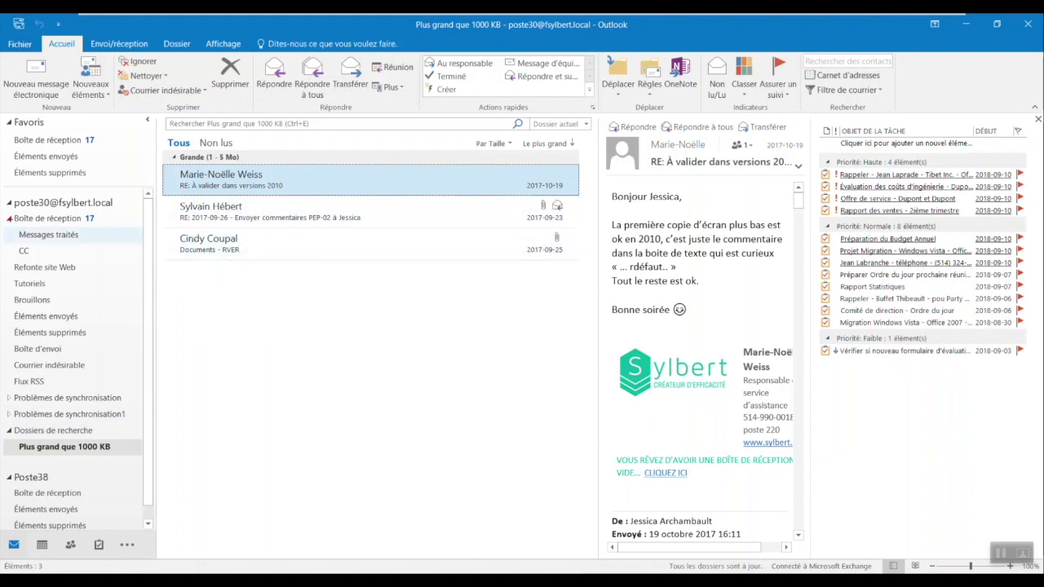
pyautogui.moveTo(4, 212)
pyautogui.mouseDown()
pyautogui.moveTo(98, 232)
pyautogui.moveTo(130, 370)
pyautogui.mouseUp()
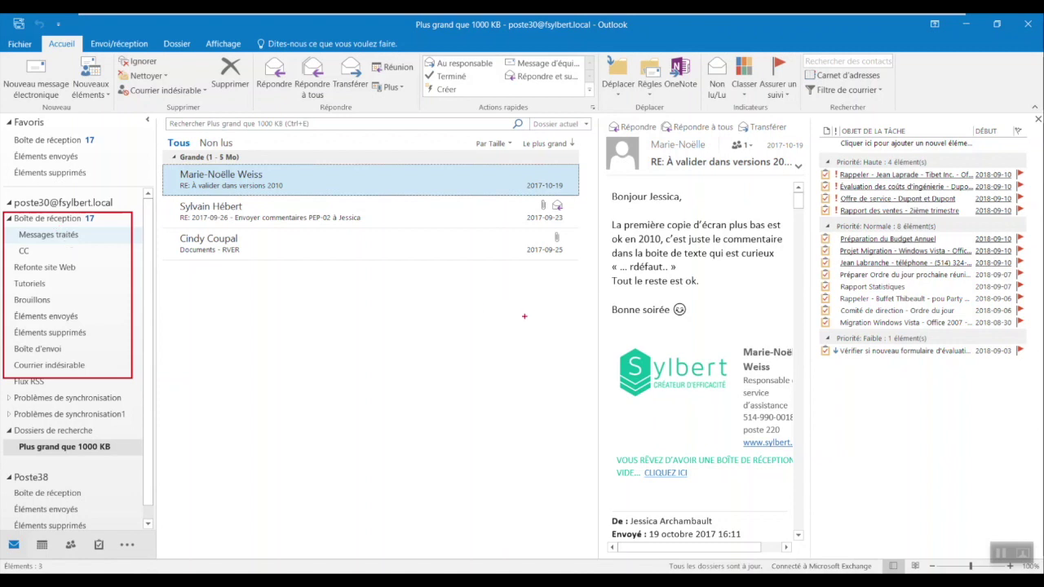
pyautogui.press('Escape')
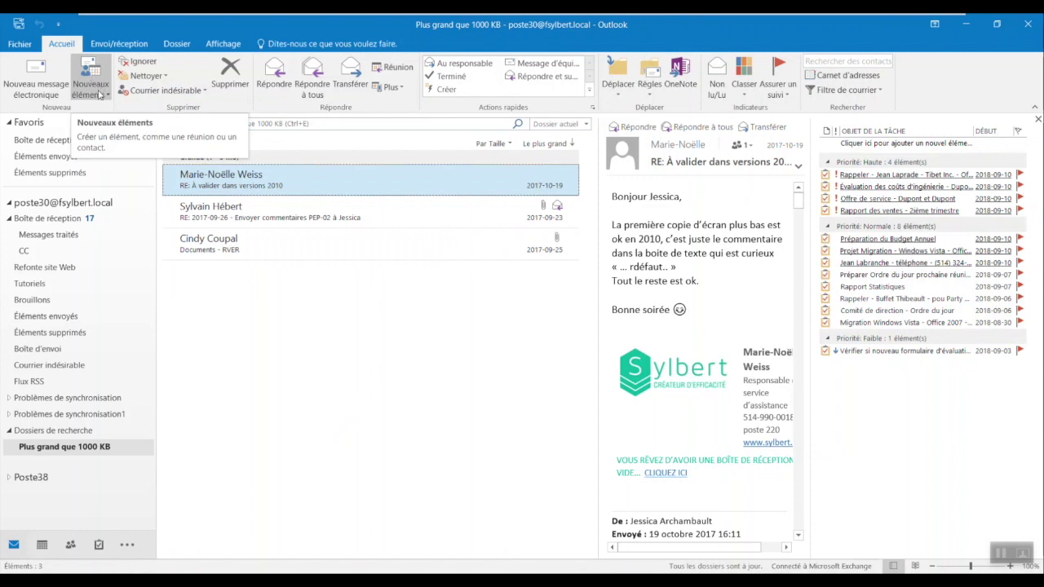
# Start a new Outlook data file and choose the Partage (S:) drive as its storage location
pyautogui.click(100, 95)
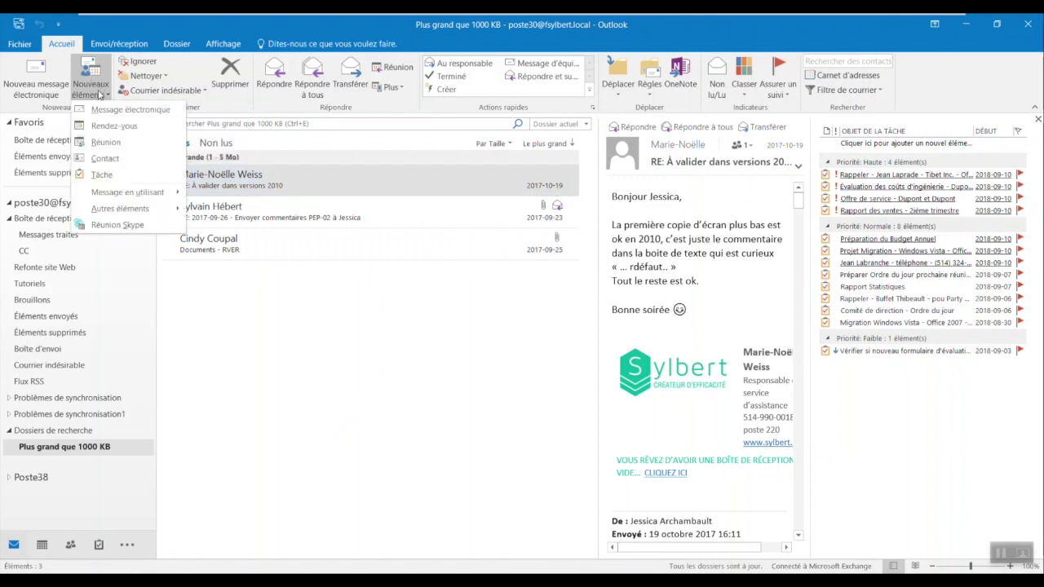
pyautogui.moveTo(115, 212)
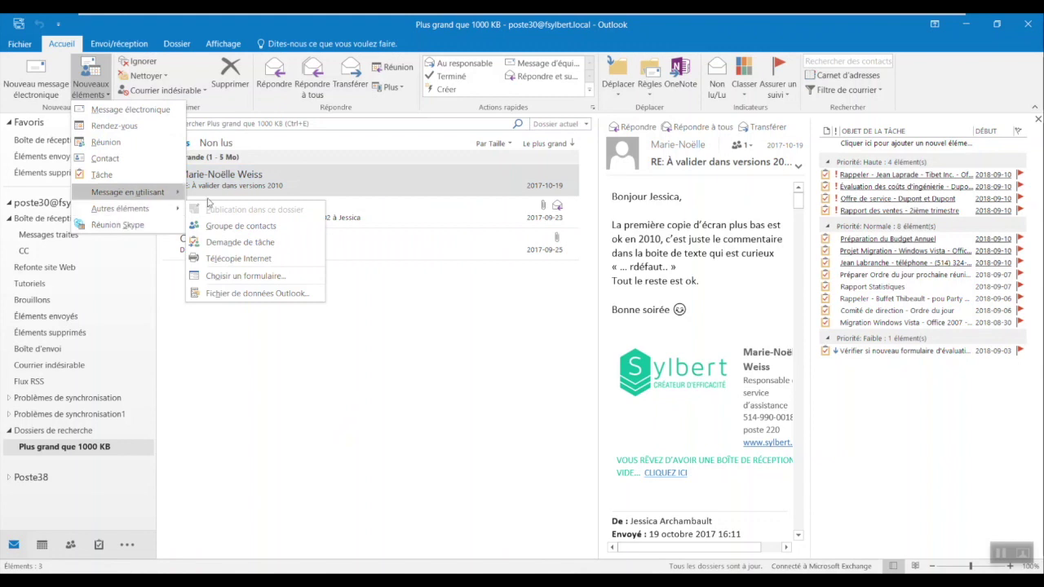
pyautogui.click(262, 297)
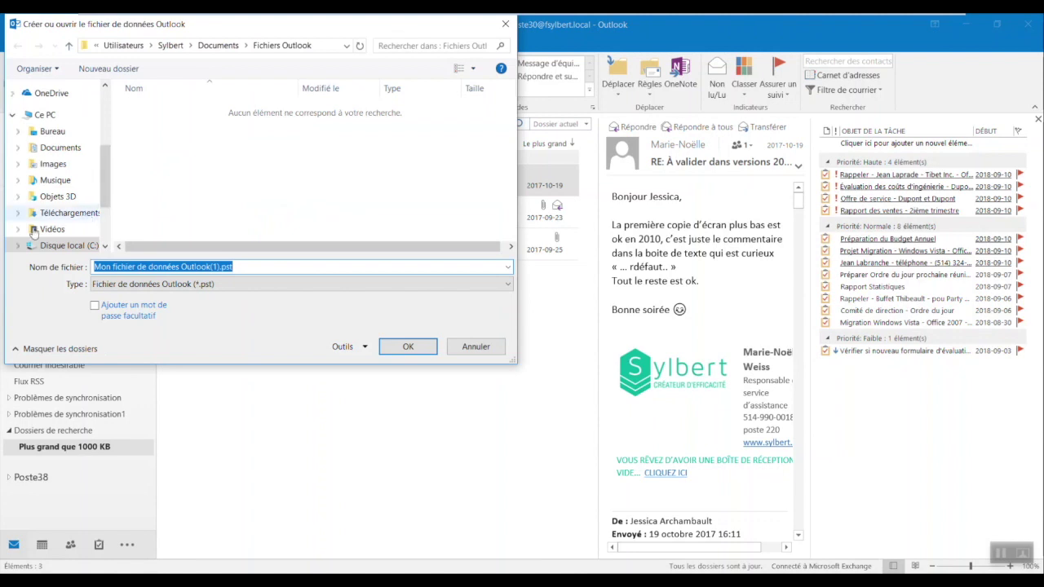
pyautogui.moveTo(9, 237)
pyautogui.mouseDown()
pyautogui.moveTo(52, 259)
pyautogui.moveTo(110, 259)
pyautogui.mouseUp()
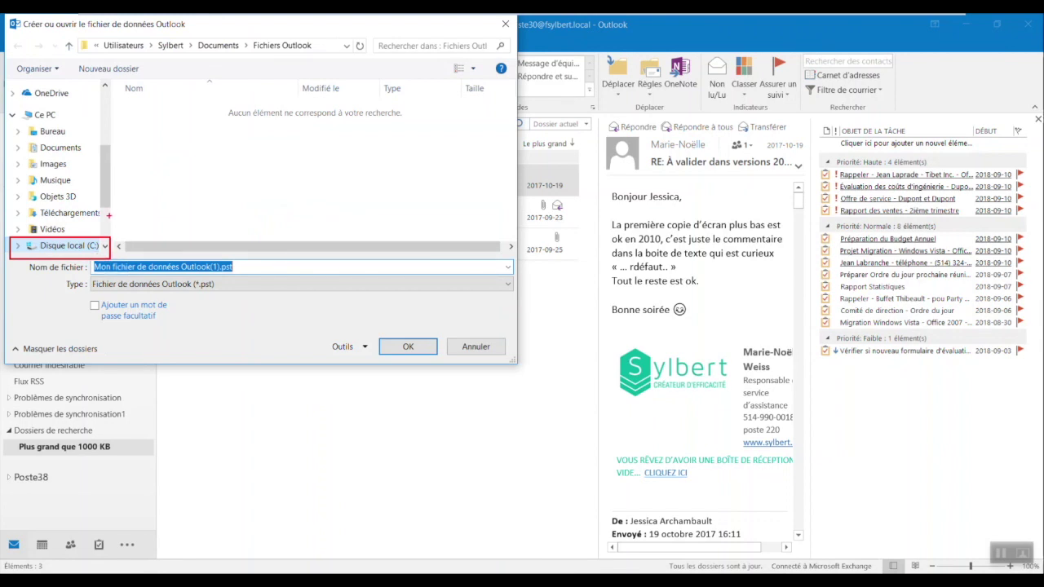
pyautogui.press('Escape')
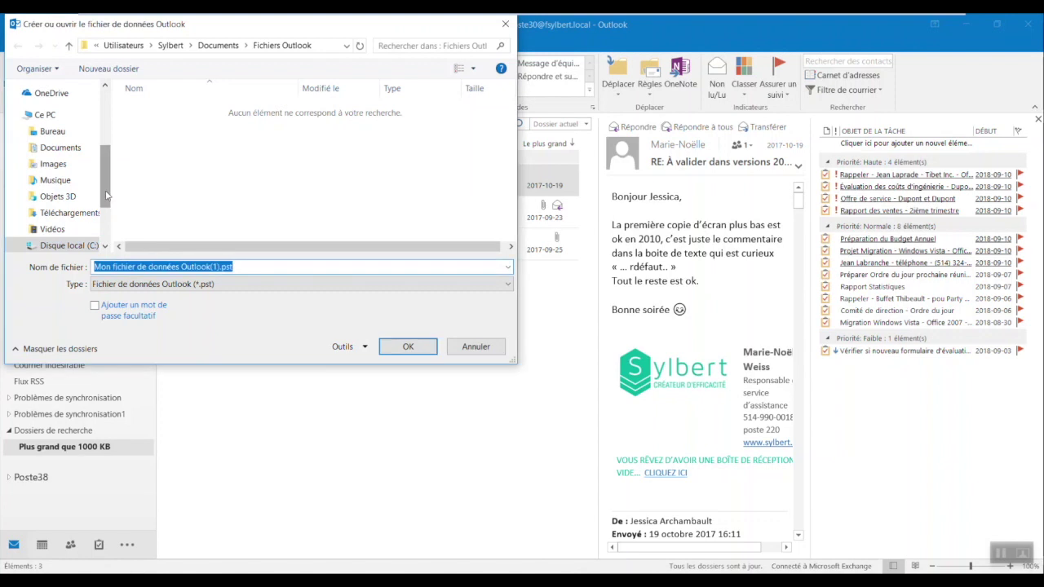
pyautogui.moveTo(106, 195); pyautogui.dragTo(101, 222)
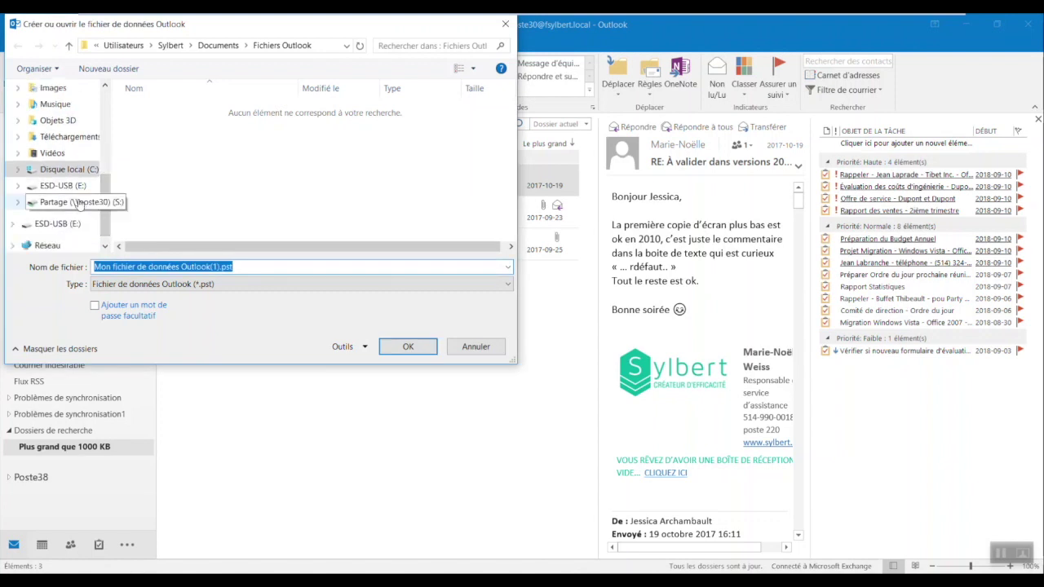
pyautogui.click(75, 202)
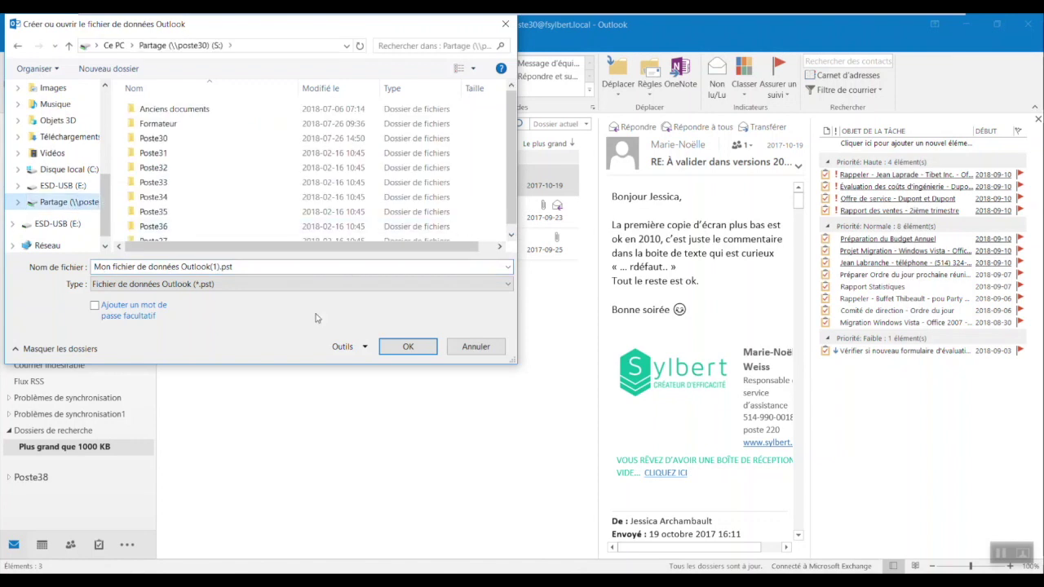
# Name the data file "Archive - " followed by the owner's first name and create it without a password
pyautogui.click(250, 267)
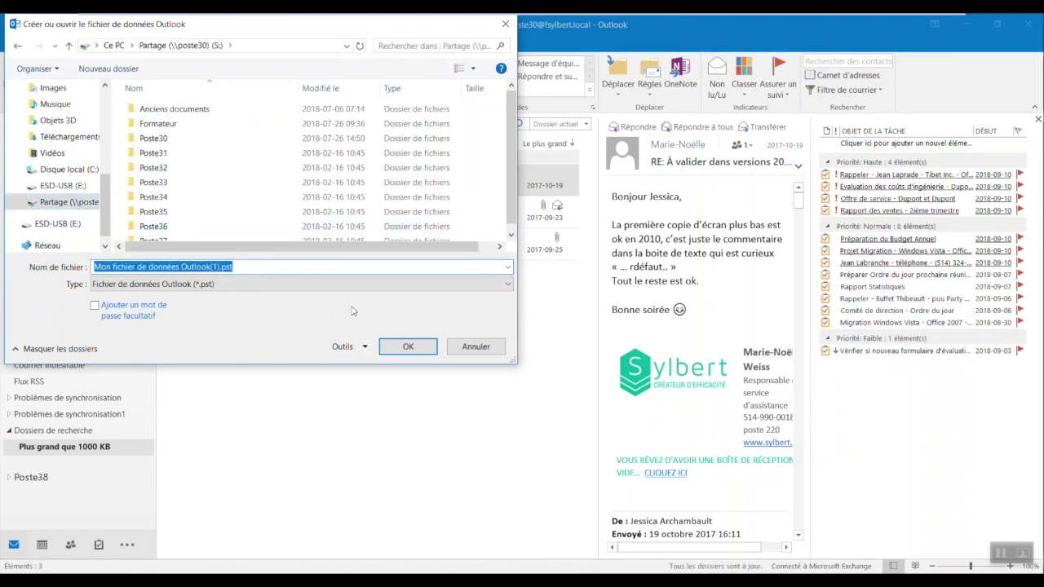
pyautogui.write('Archive')
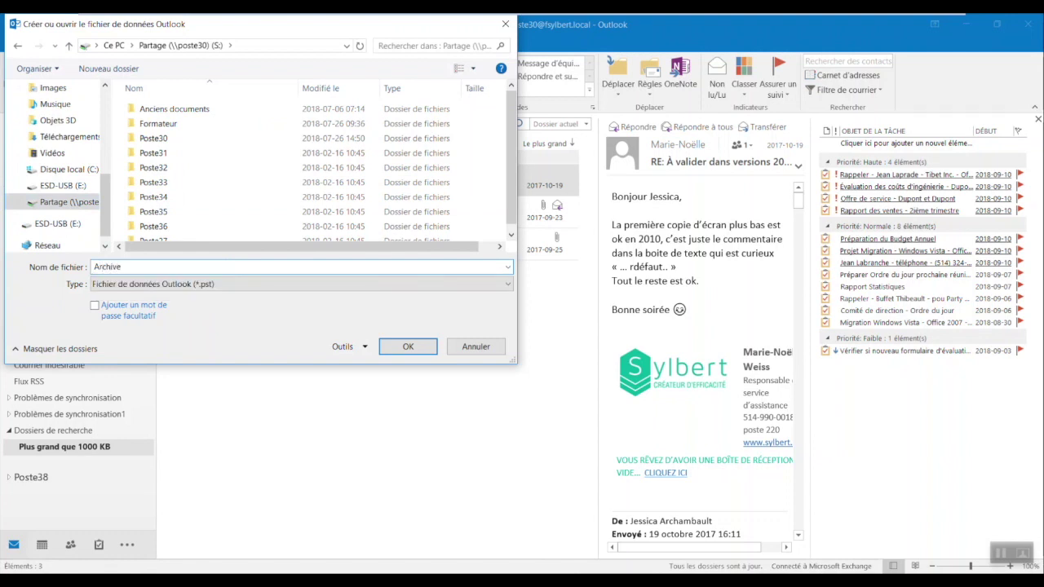
pyautogui.write(' - Jessica')
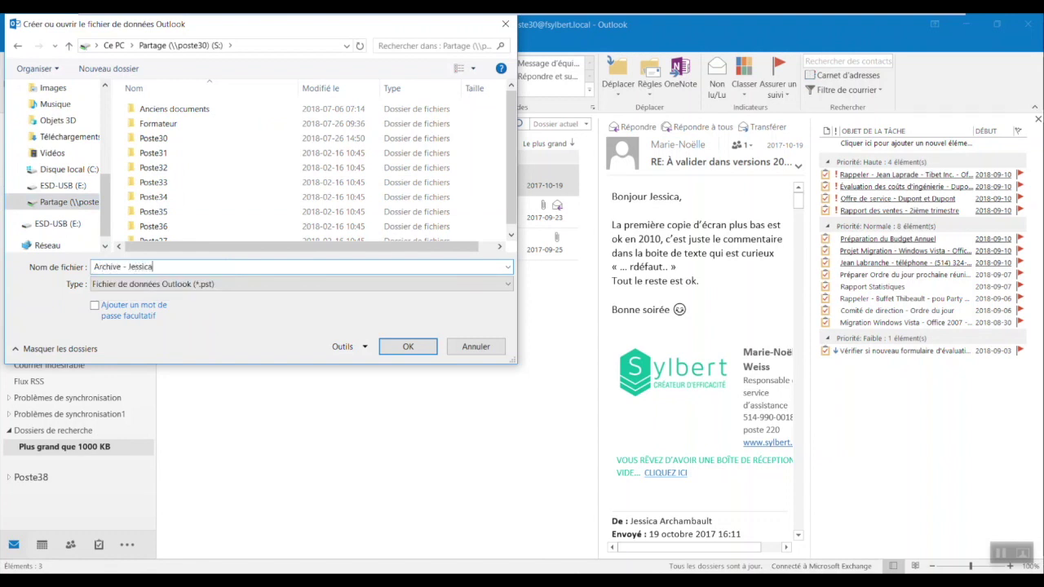
pyautogui.click(408, 349)
# Create a folder named "Courriels volumineux" inside the new archive data file
pyautogui.click(18, 481)
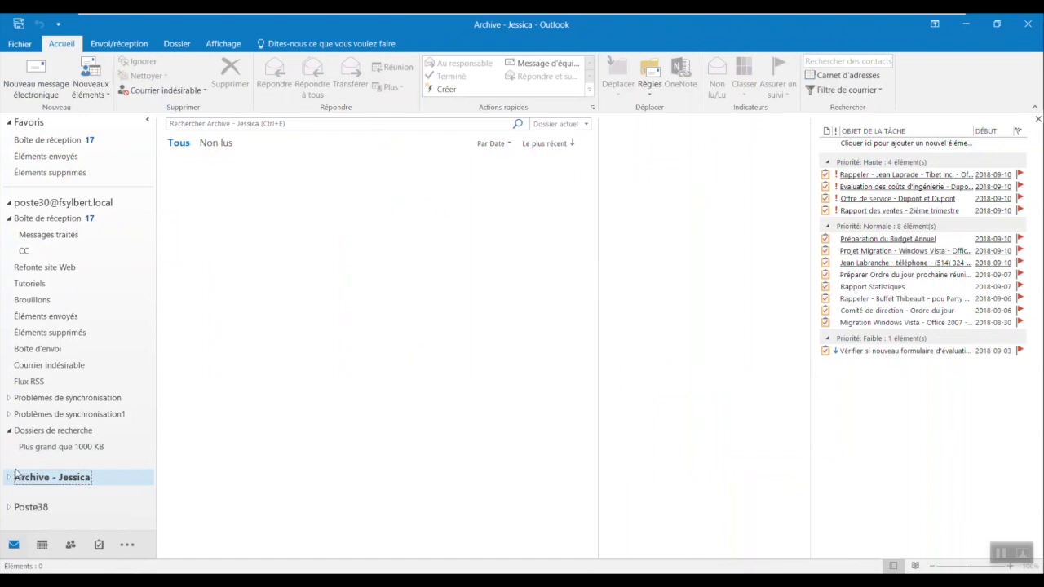
pyautogui.moveTo(11, 463)
pyautogui.mouseDown()
pyautogui.moveTo(34, 489)
pyautogui.moveTo(111, 492)
pyautogui.mouseUp()
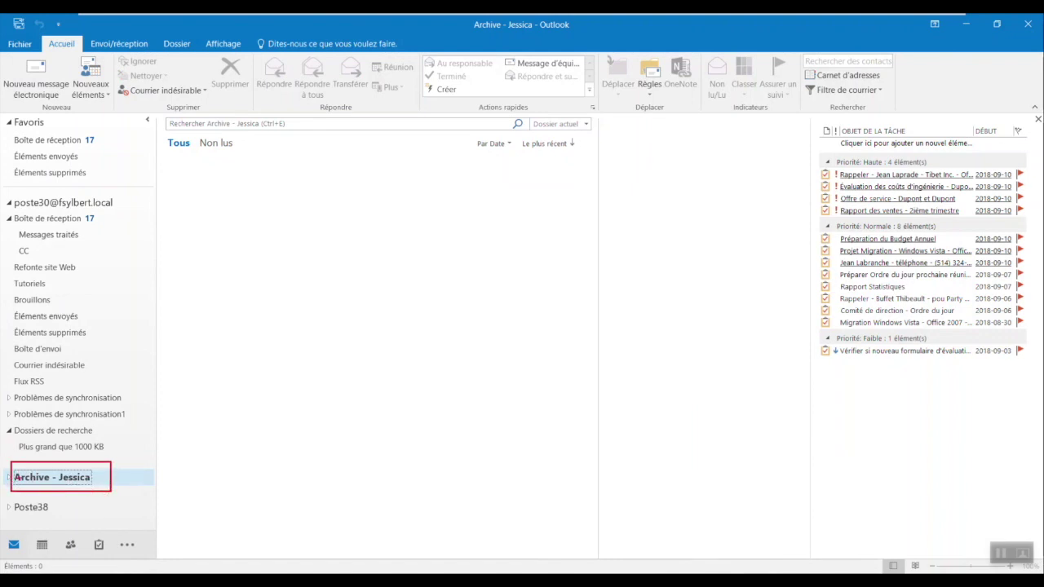
pyautogui.rightClick(26, 480)
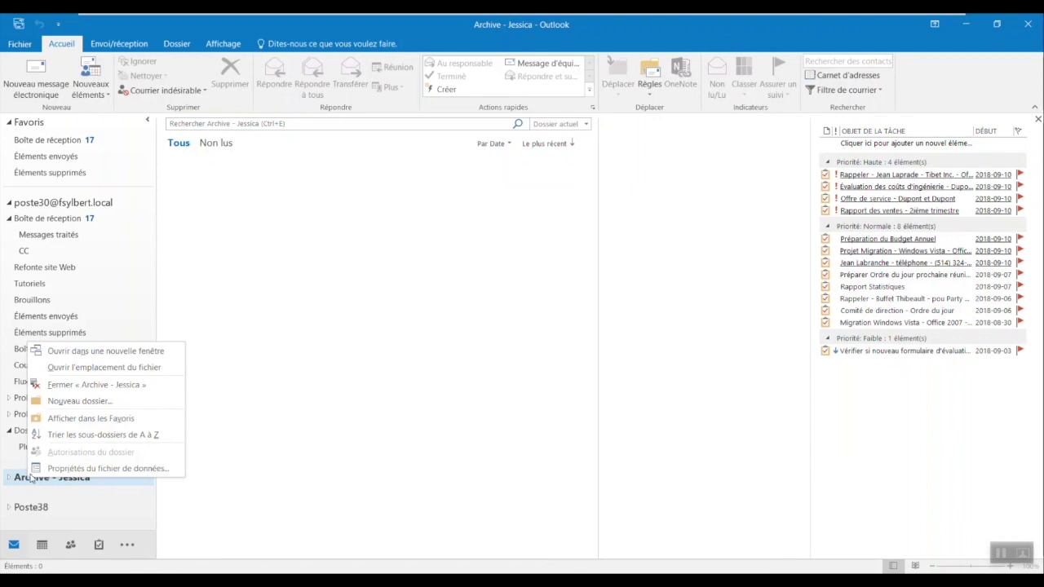
pyautogui.click(77, 402)
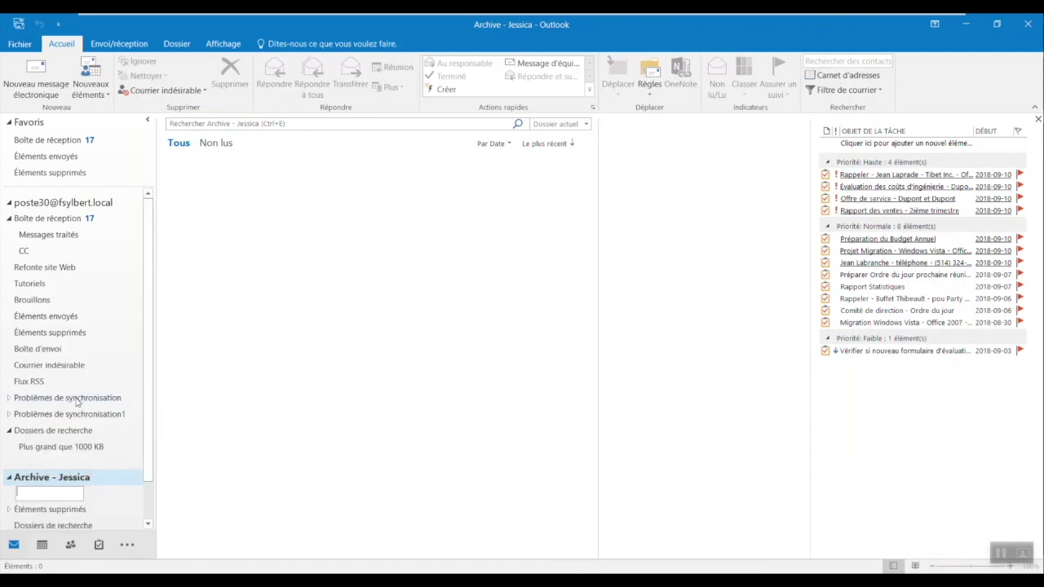
pyautogui.write('Cou')
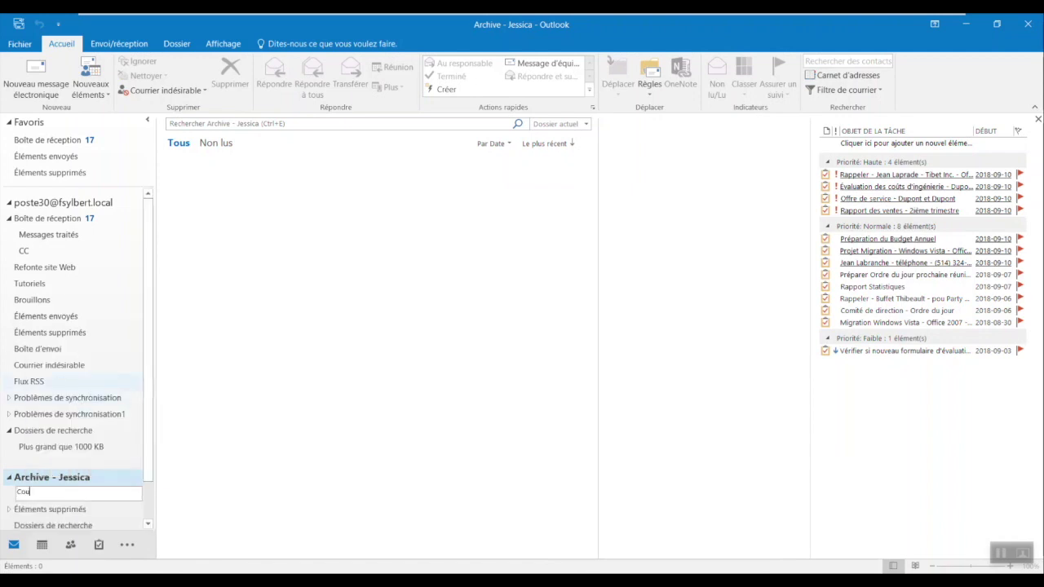
pyautogui.write('rriels volumineux')
pyautogui.press('Return')
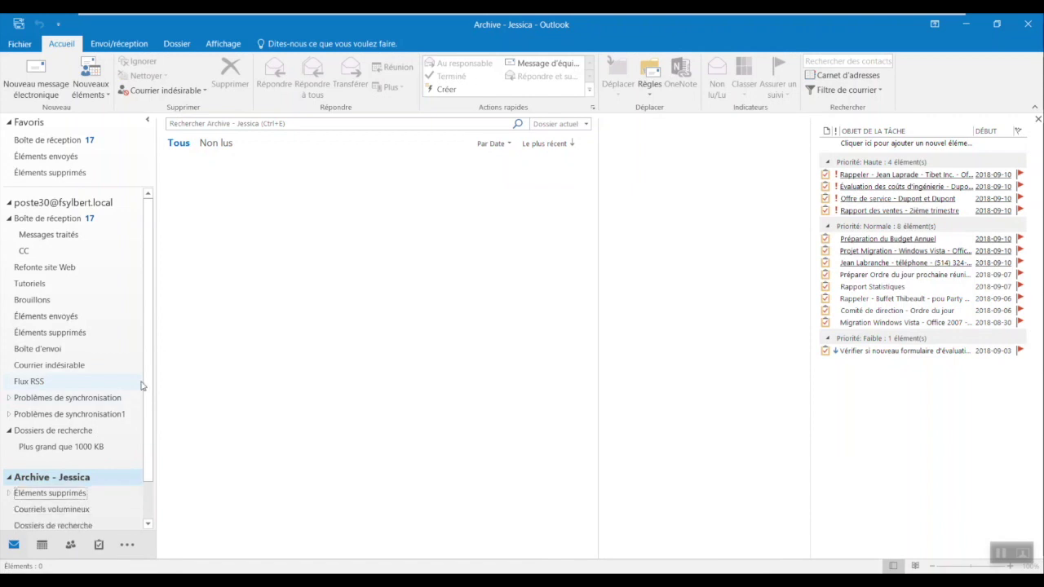
# Move all messages from the Plus grand que 1000 KB search folder into the archive's Courriels volumineux folder
pyautogui.click(39, 450)
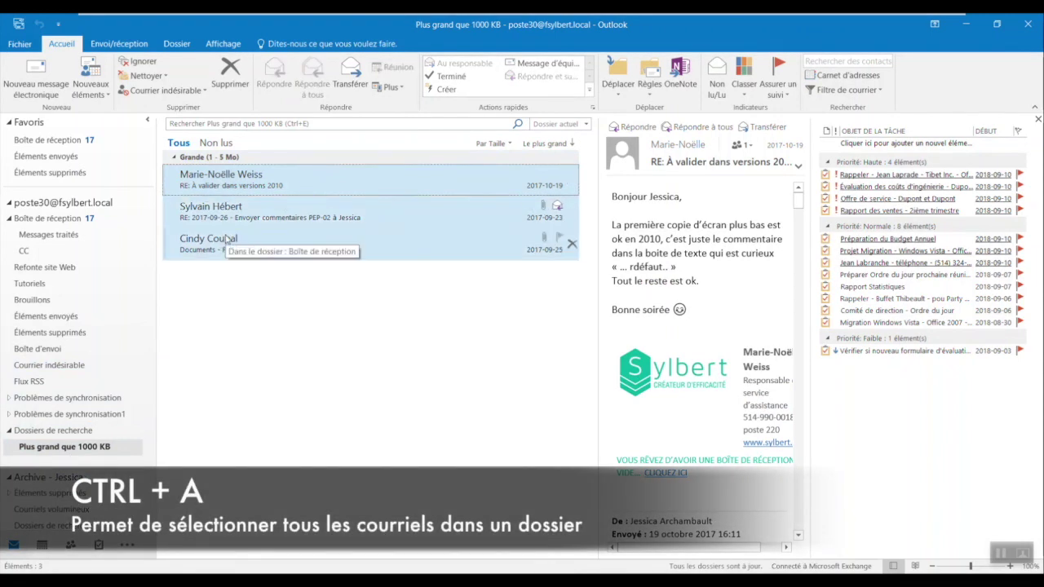
pyautogui.moveTo(226, 239); pyautogui.dragTo(62, 473)
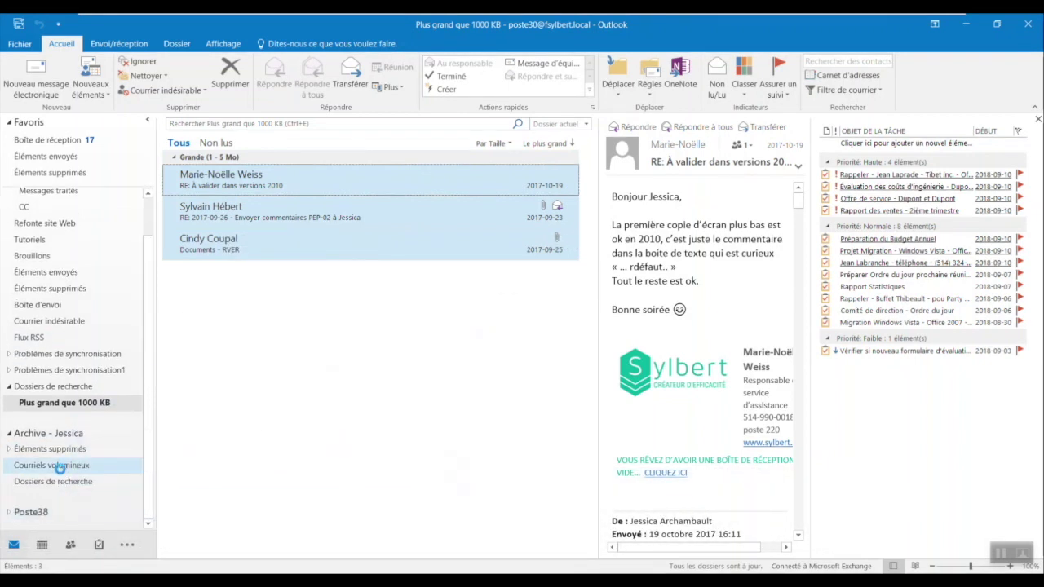